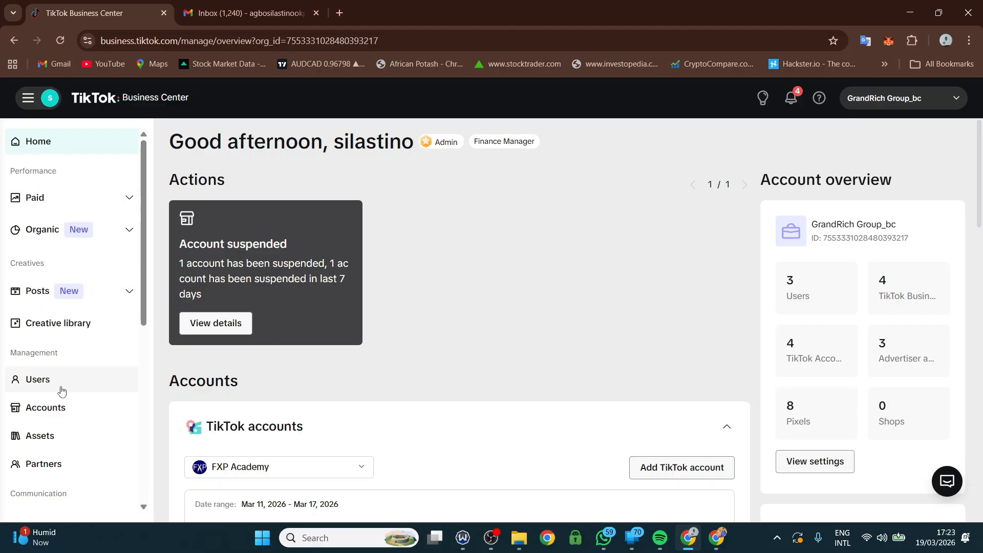
Open the Accounts page and view the options for adding an advertiser account without choosing one
{"action": "left_click", "coordinate": [56, 412]}
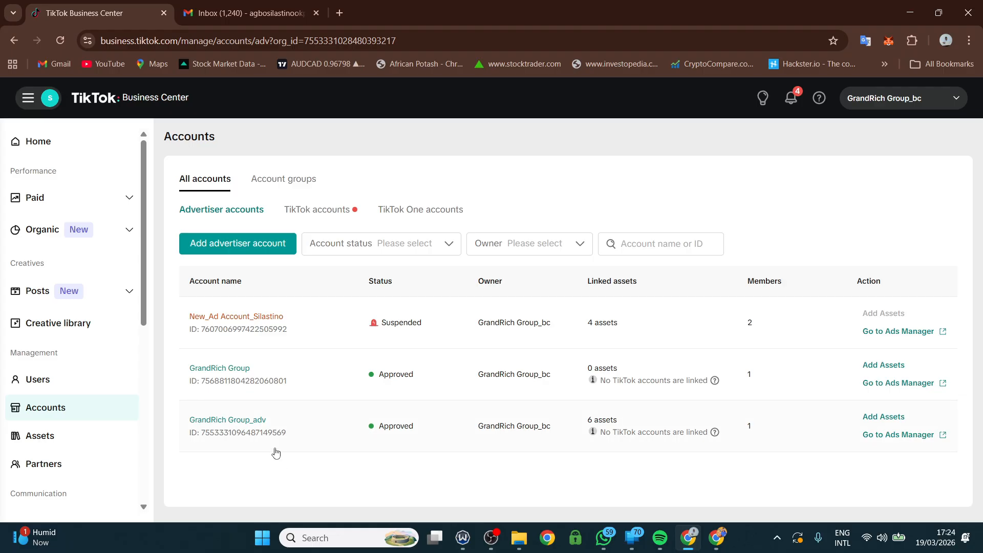
{"action": "left_click", "coordinate": [220, 248]}
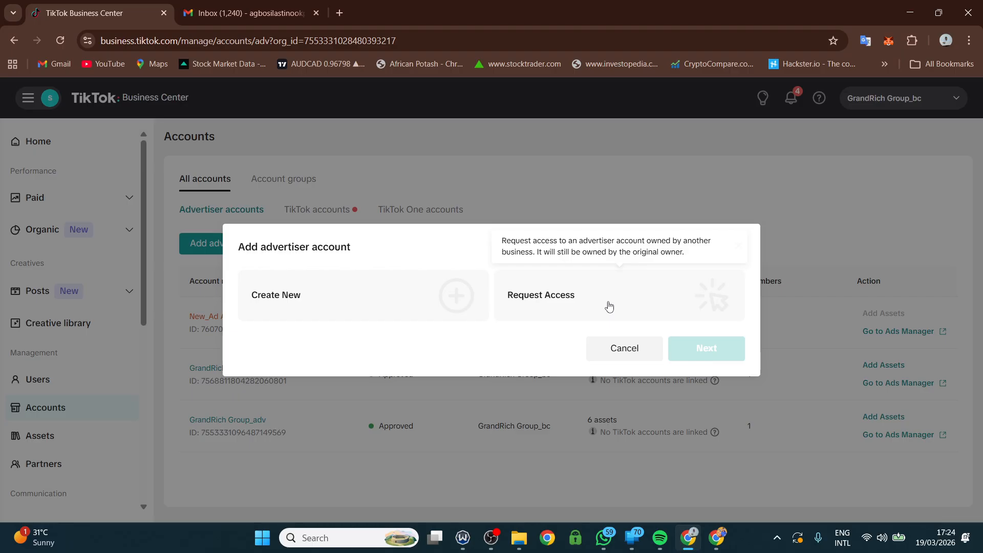
{"action": "left_click", "coordinate": [608, 348]}
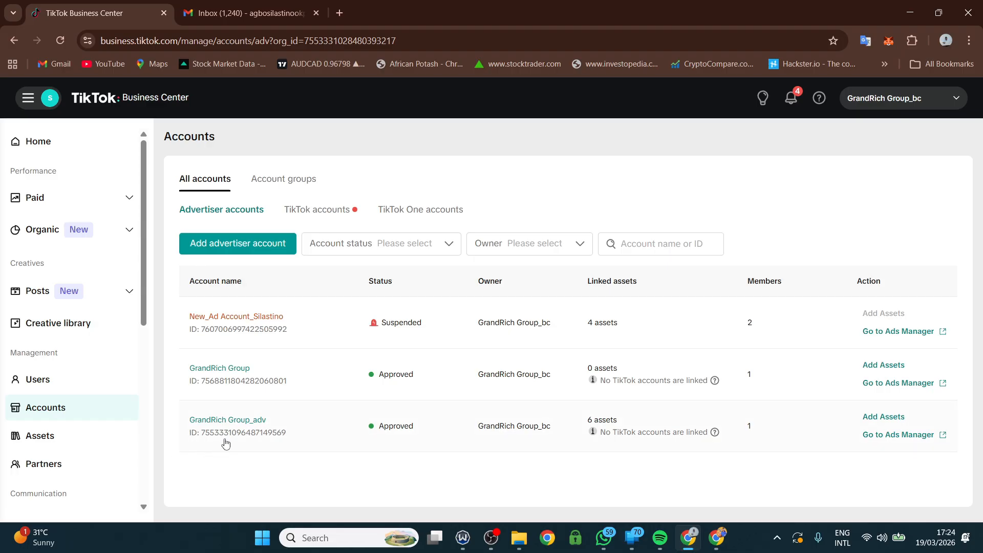
Copy the account ID of the GrandRich Group_adv advertiser account from its account details
{"action": "left_click_drag", "start_coordinate": [200, 433], "coordinate": [285, 440]}
{"action": "right_click", "coordinate": [254, 437]}
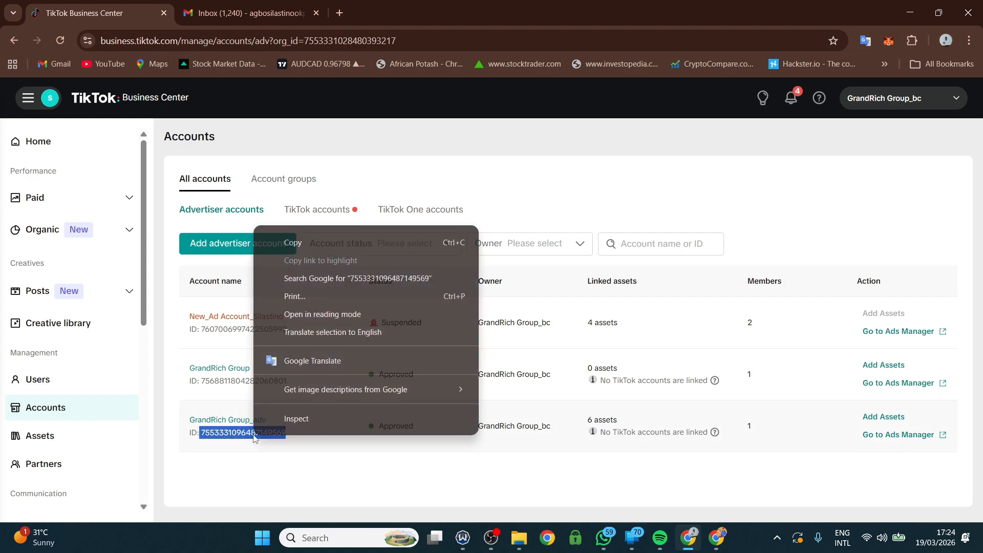
{"action": "left_click", "coordinate": [296, 243]}
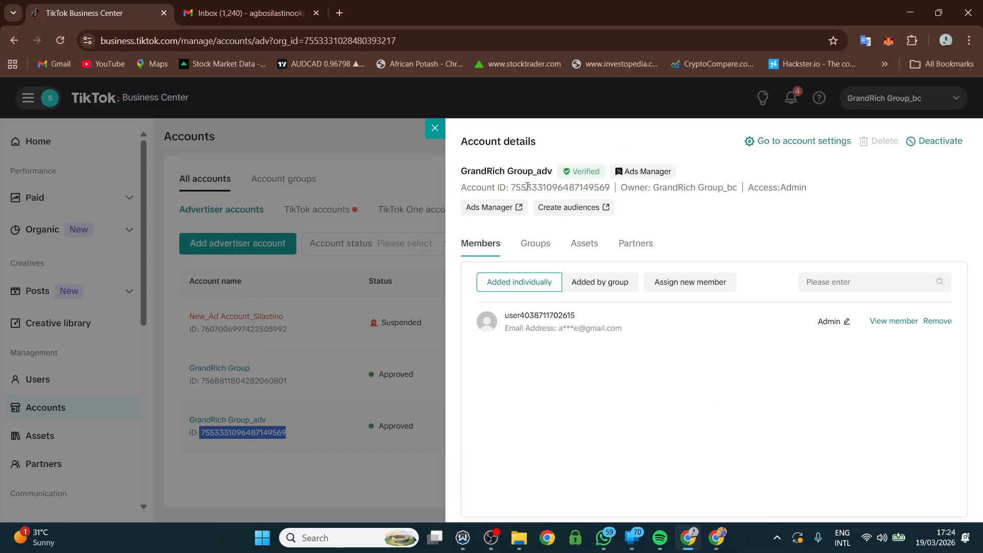
{"action": "left_click_drag", "start_coordinate": [512, 187], "coordinate": [608, 188]}
{"action": "right_click", "coordinate": [593, 187]}
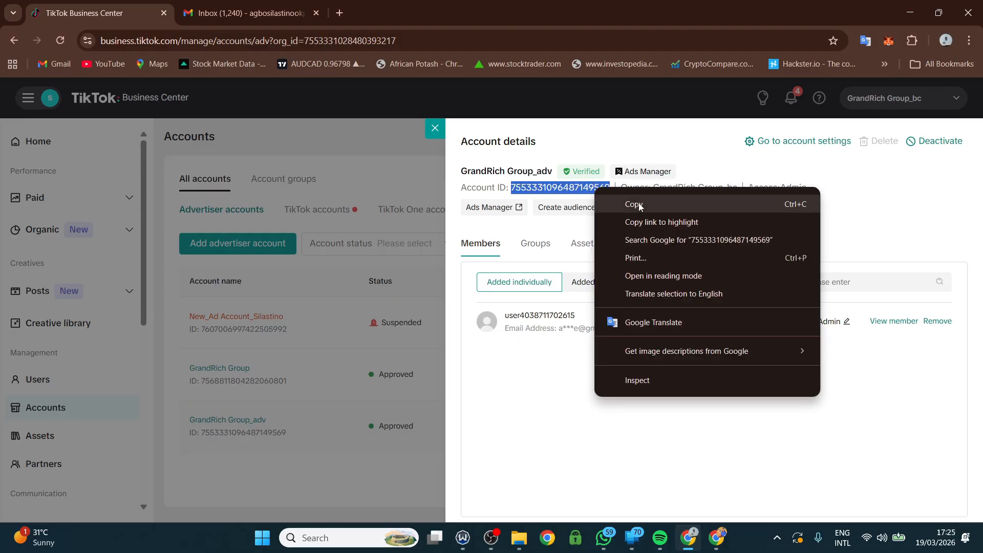
{"action": "left_click", "coordinate": [624, 203]}
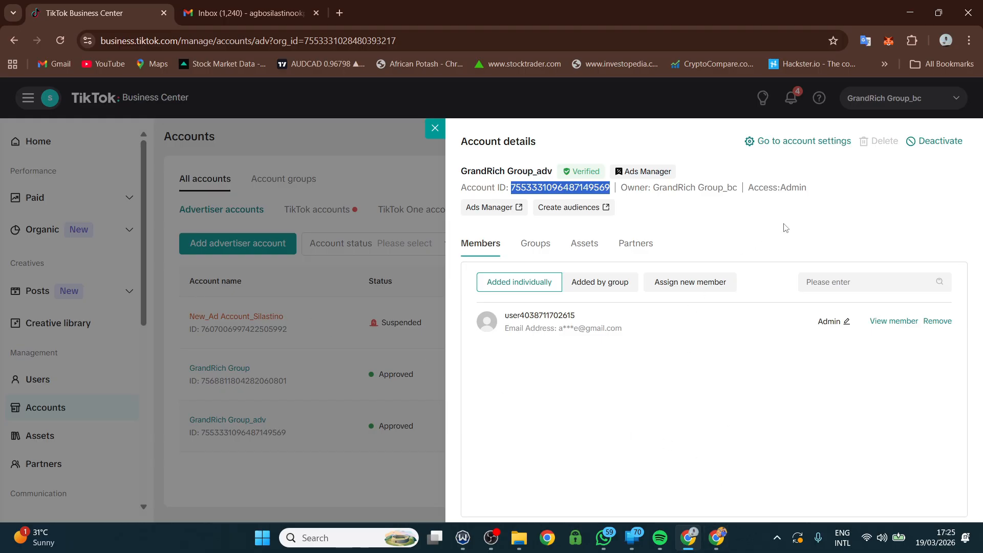
In the other Business Center window, start an access request for an existing advertiser account and paste the copied account ID
{"action": "mouse_move", "coordinate": [717, 535]}
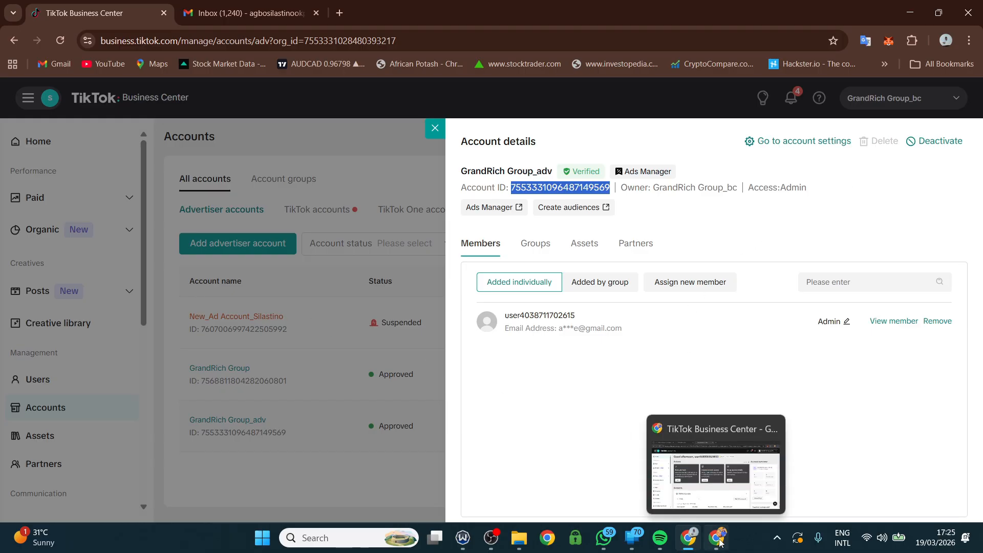
{"action": "left_click", "coordinate": [701, 485]}
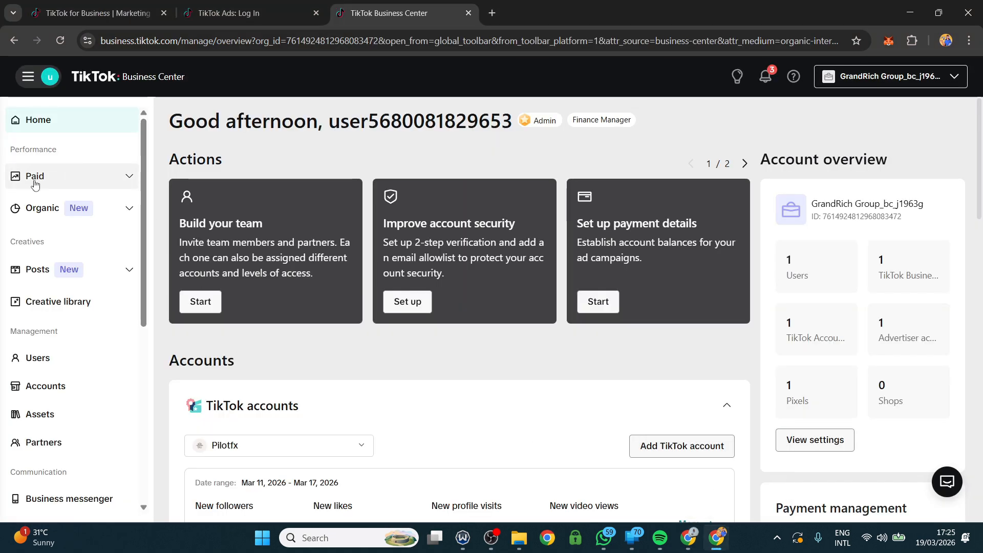
{"action": "left_click", "coordinate": [60, 394]}
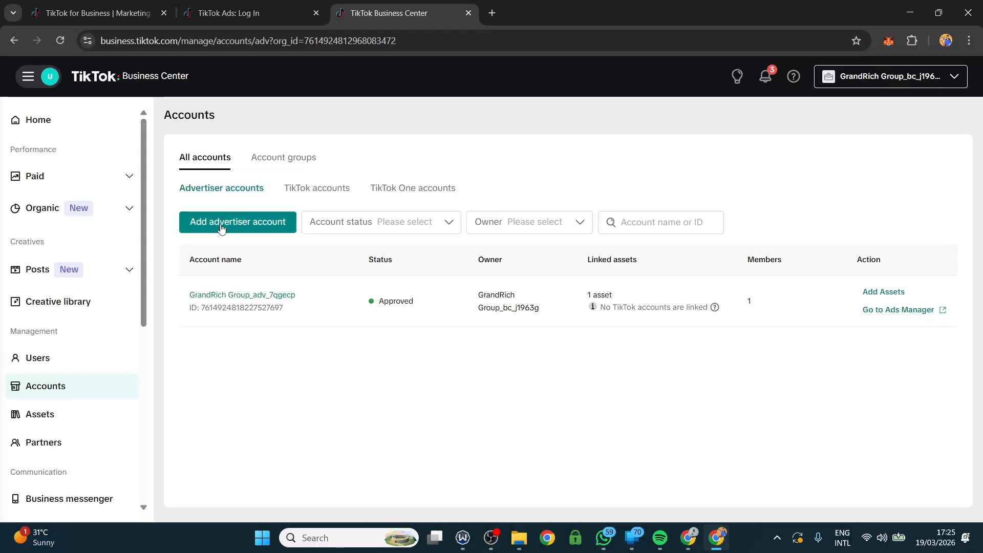
{"action": "left_click", "coordinate": [221, 226]}
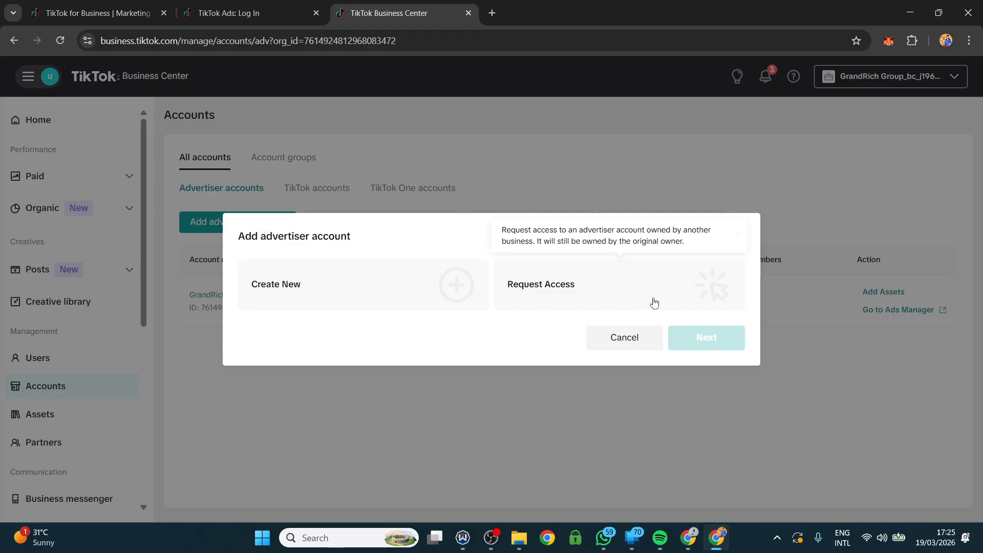
{"action": "left_click", "coordinate": [648, 299]}
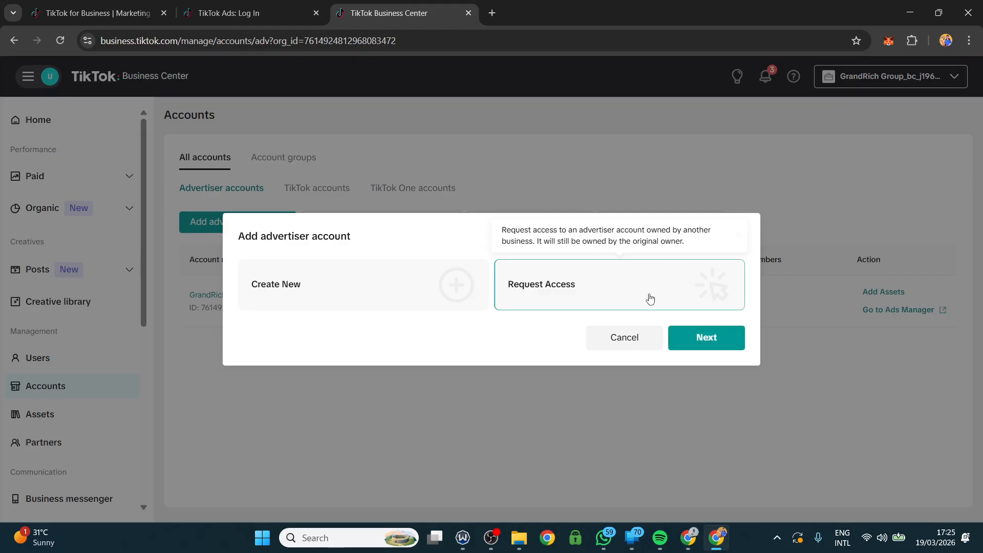
{"action": "left_click", "coordinate": [724, 346]}
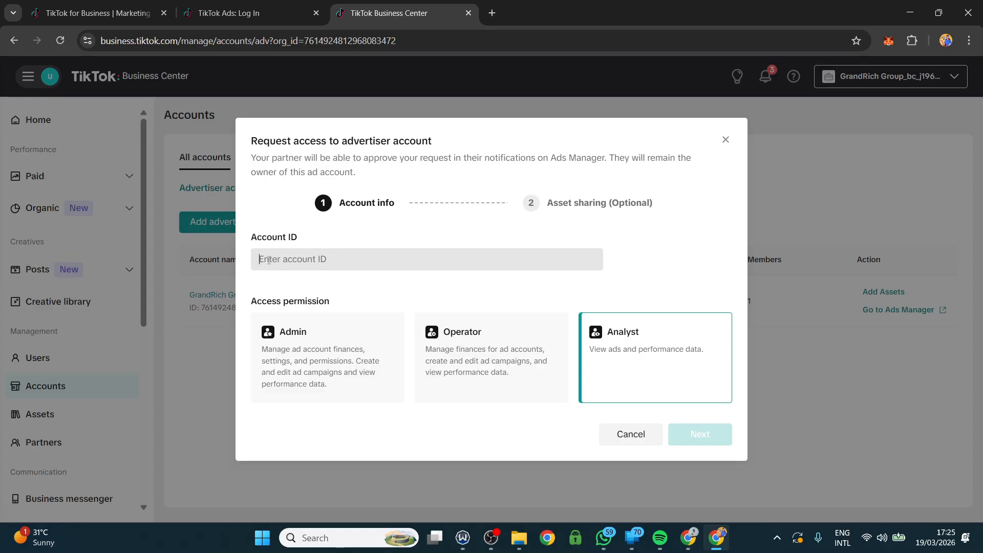
{"action": "right_click", "coordinate": [268, 263]}
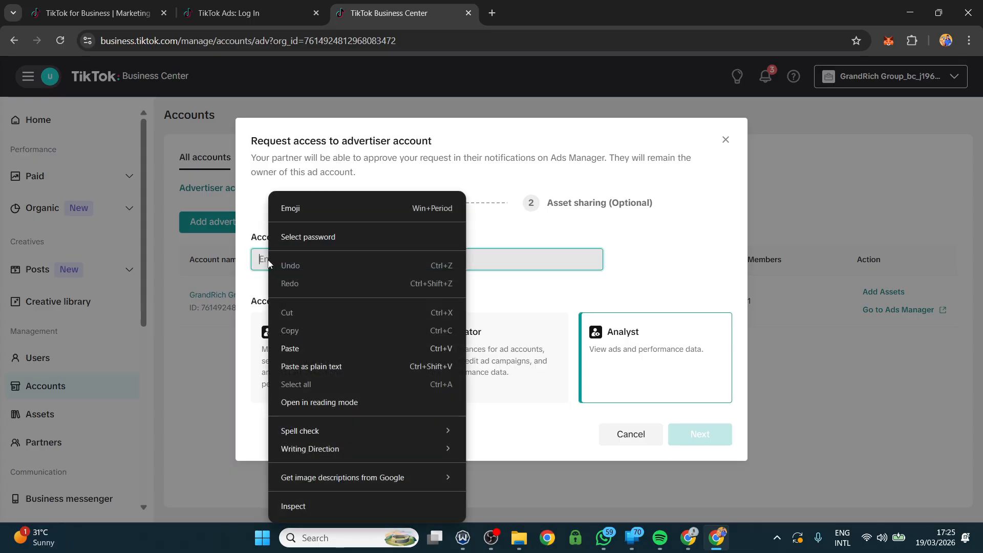
{"action": "left_click", "coordinate": [302, 349]}
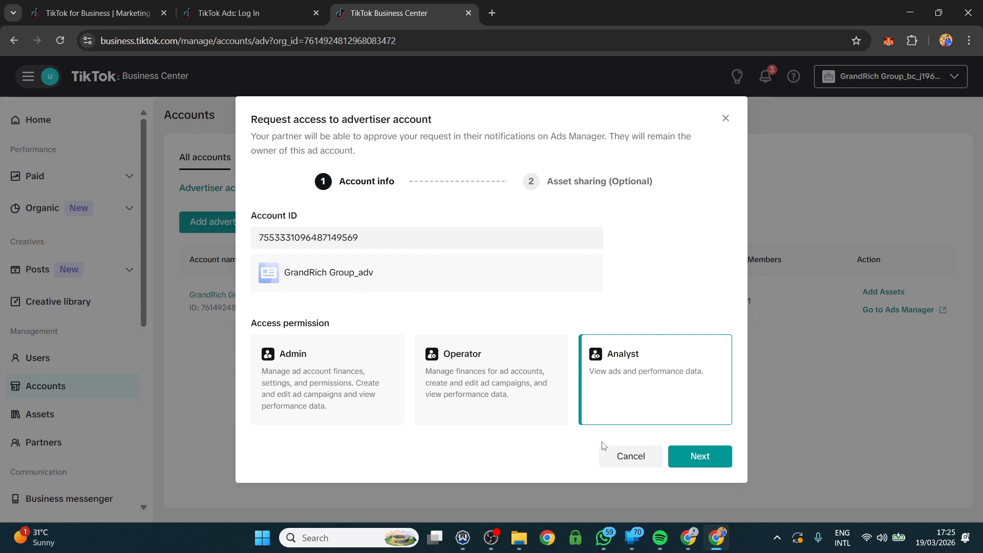
Check the GrandRich Group_adv account details in the owner's Business Center window, and return to the access request
{"action": "mouse_move", "coordinate": [693, 541]}
{"action": "left_click", "coordinate": [669, 490]}
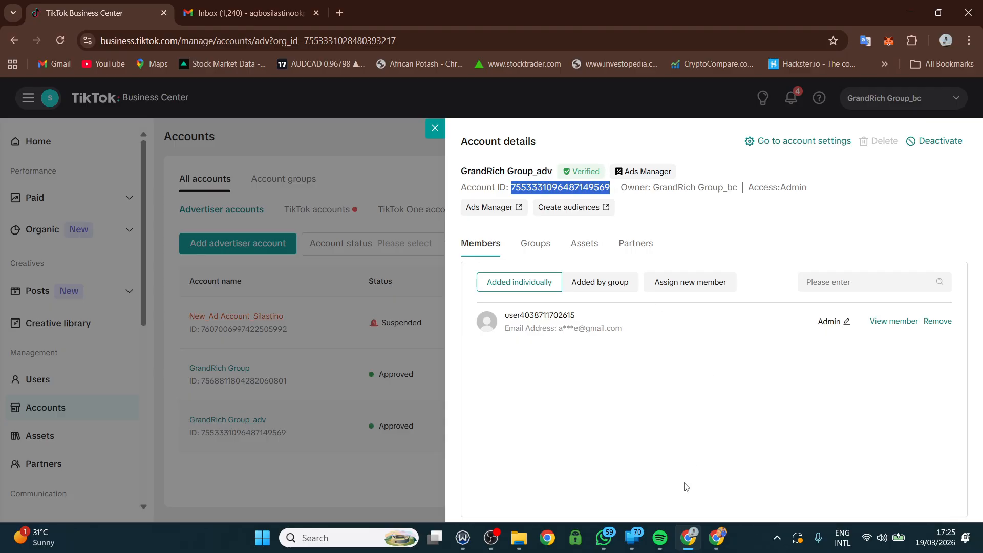
{"action": "mouse_move", "coordinate": [725, 541]}
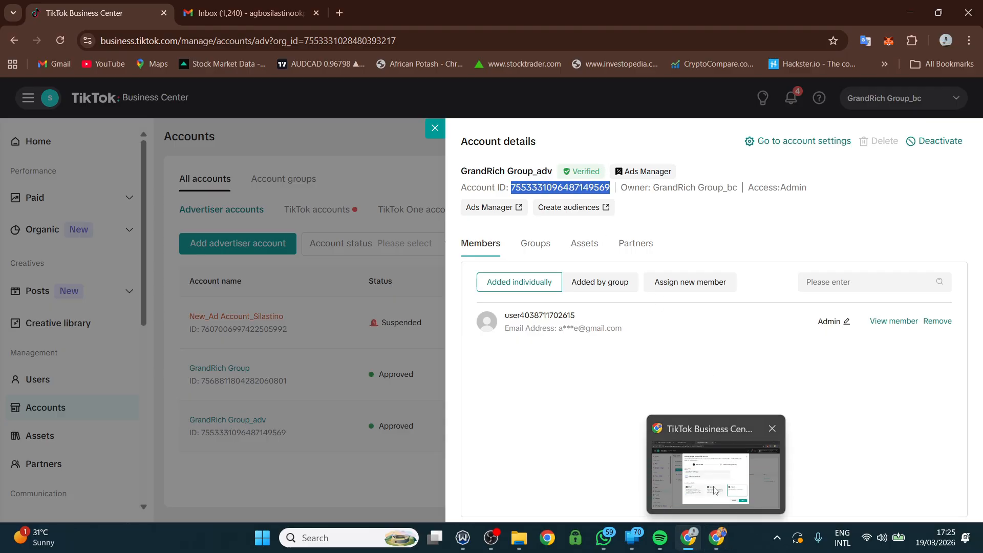
{"action": "left_click", "coordinate": [714, 465]}
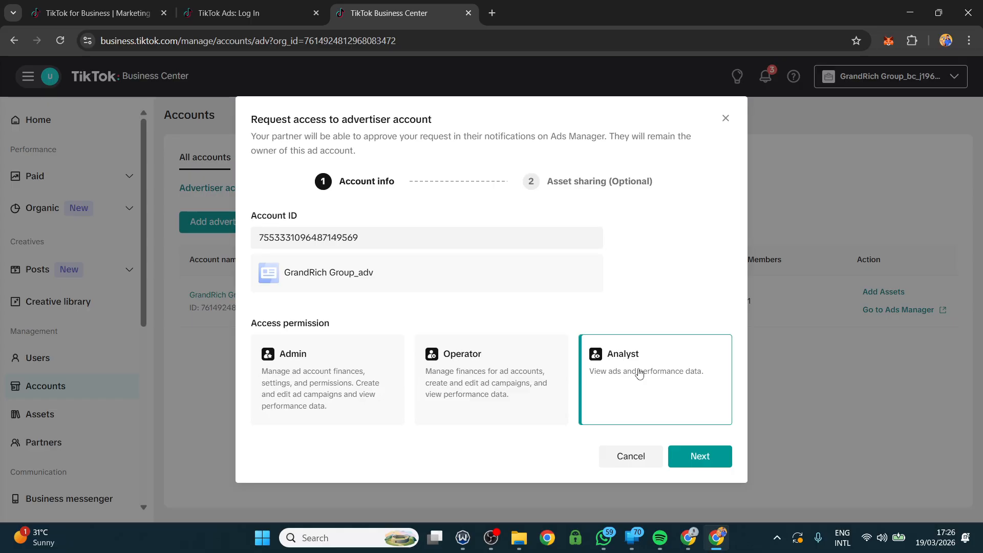
Set the requested access permission to Admin and continue to asset sharing
{"action": "left_click", "coordinate": [449, 377]}
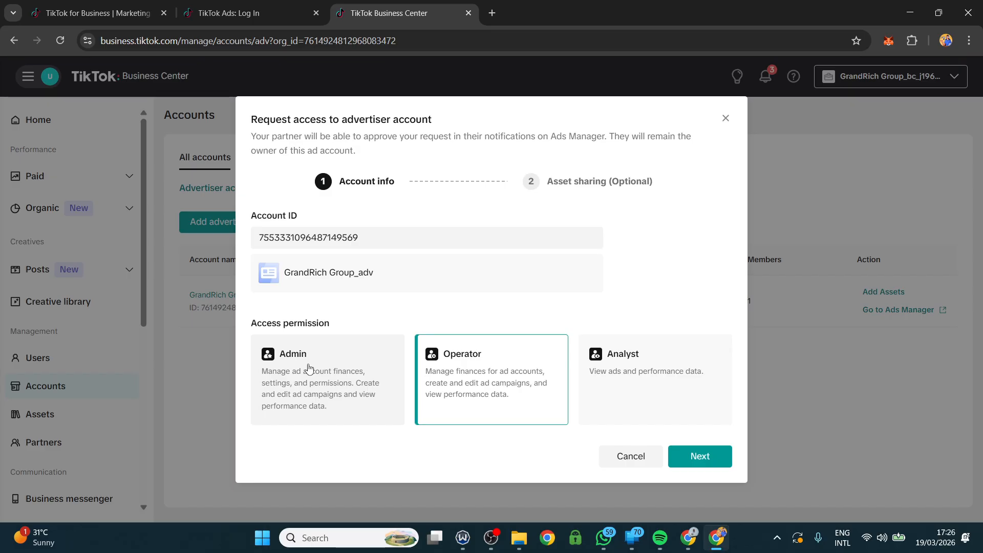
{"action": "left_click", "coordinate": [308, 367]}
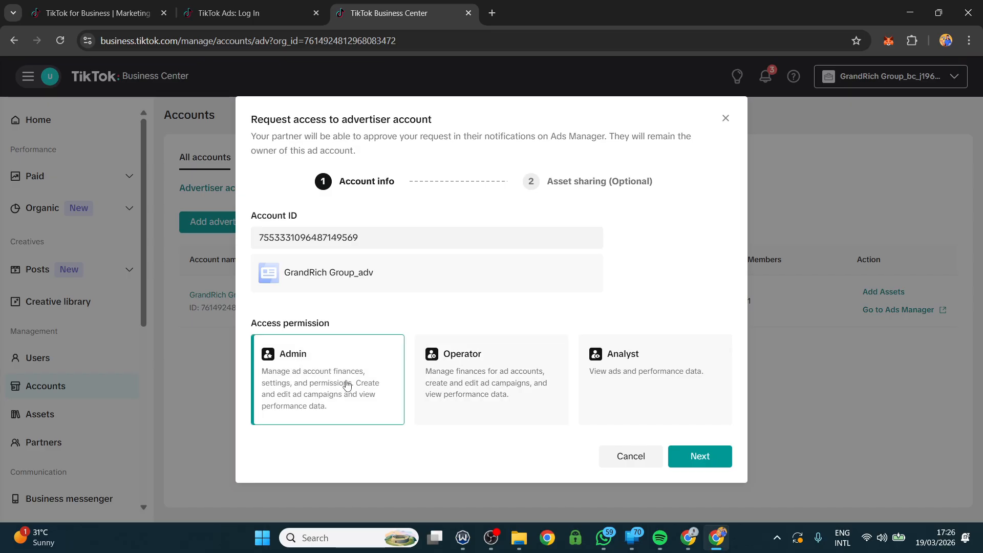
{"action": "left_click", "coordinate": [712, 460]}
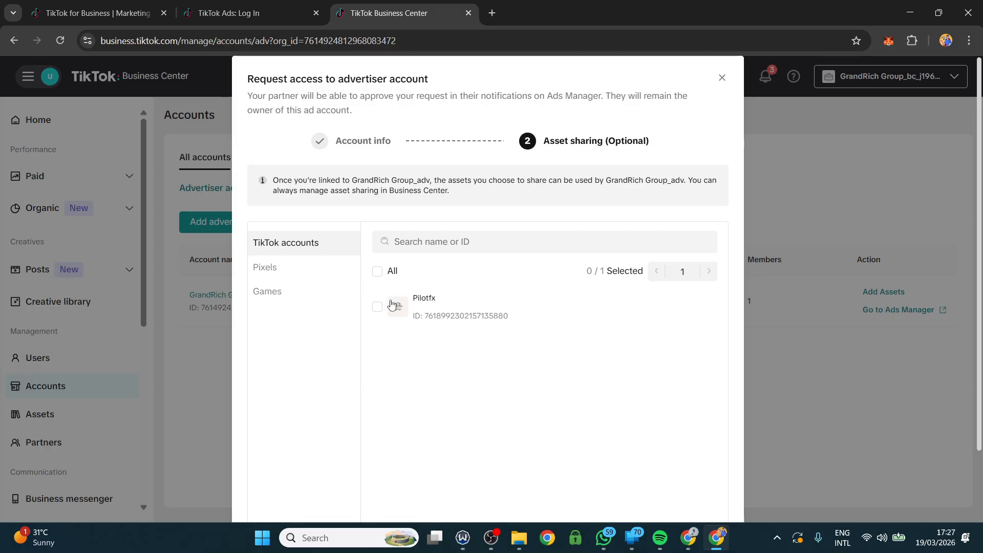
Share the Pilotfx TikTok account with the advertiser account and send the access request
{"action": "left_click", "coordinate": [377, 308]}
{"action": "scroll", "coordinate": [406, 323], "scroll_direction": "down", "scroll_amount": 2}
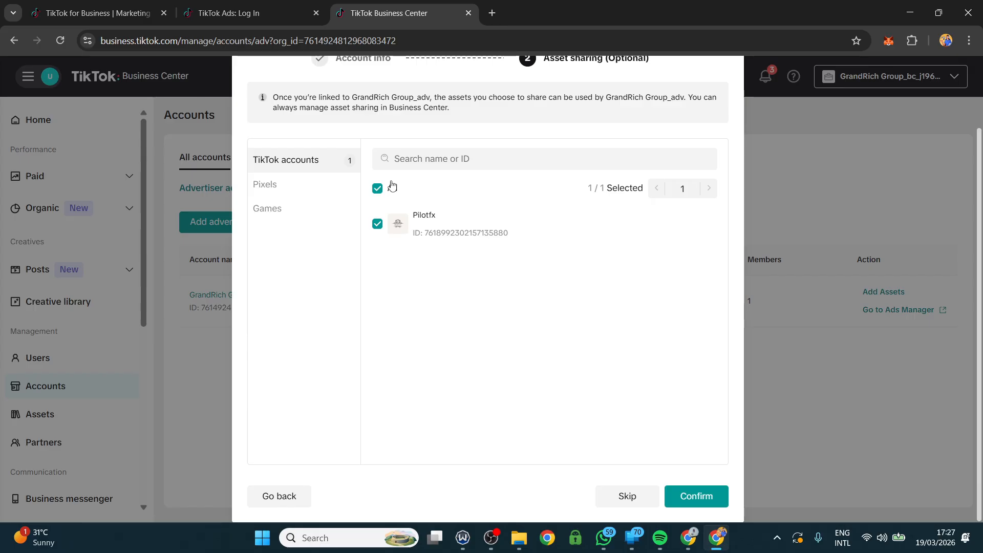
{"action": "left_click", "coordinate": [692, 497]}
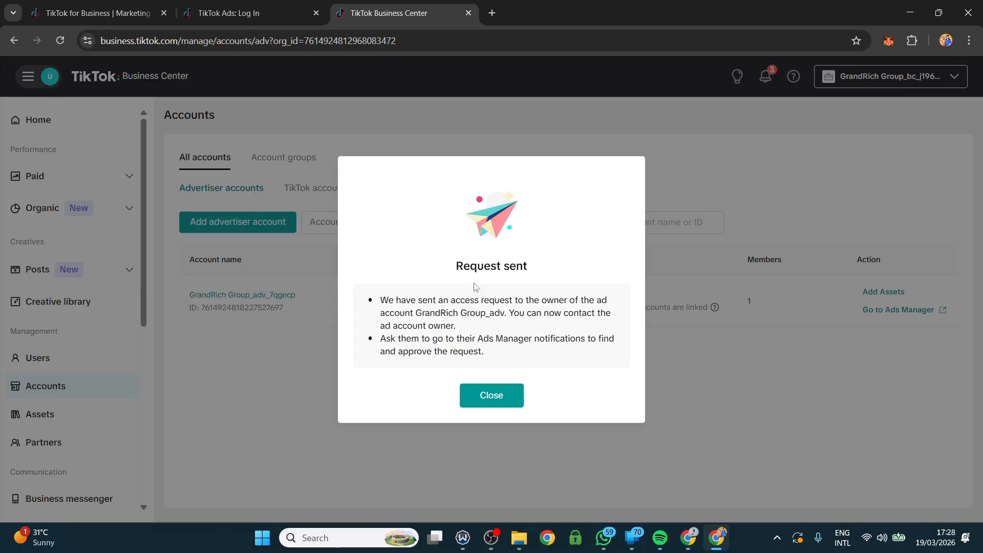
{"action": "left_click", "coordinate": [487, 399]}
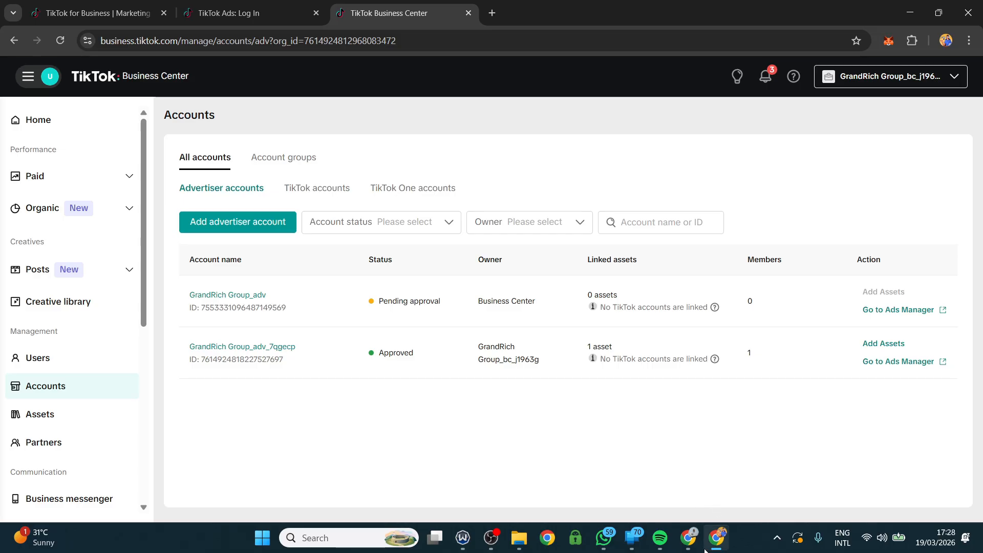
Switch to Gmail in the owner's browser window and open the TikTok For Business email requesting permission to GrandRich Group_adv
{"action": "mouse_move", "coordinate": [688, 538]}
{"action": "left_click", "coordinate": [663, 489]}
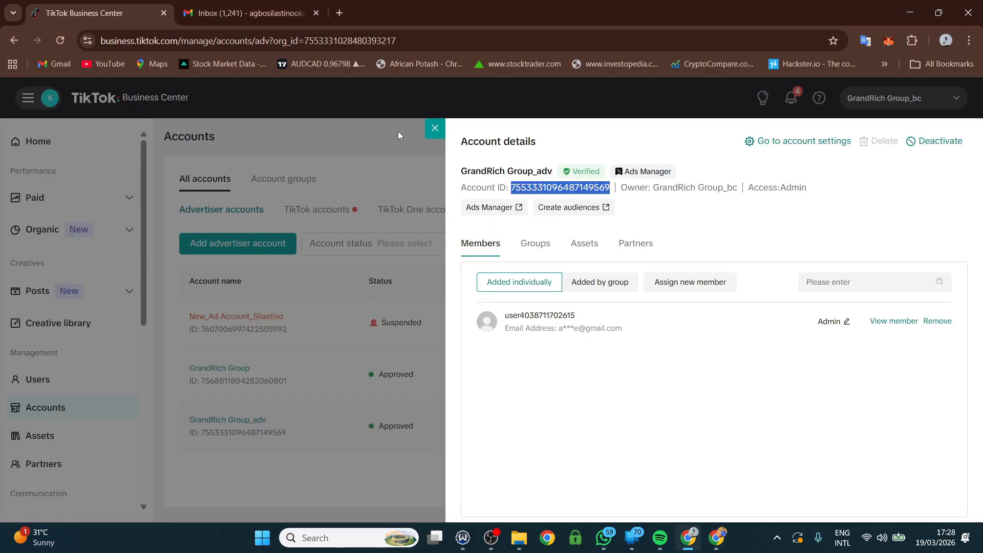
{"action": "left_click", "coordinate": [434, 127]}
{"action": "left_click", "coordinate": [253, 13]}
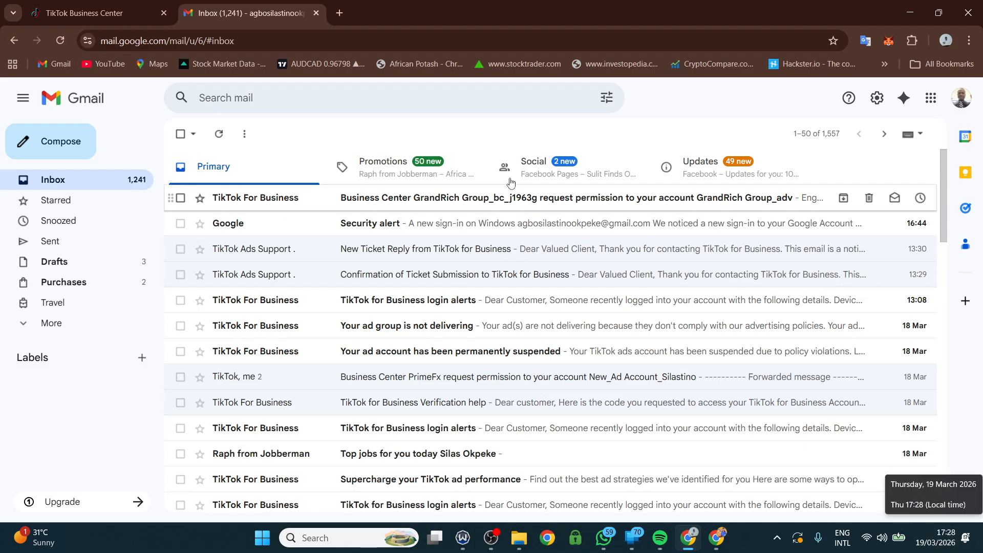
{"action": "left_click", "coordinate": [436, 204]}
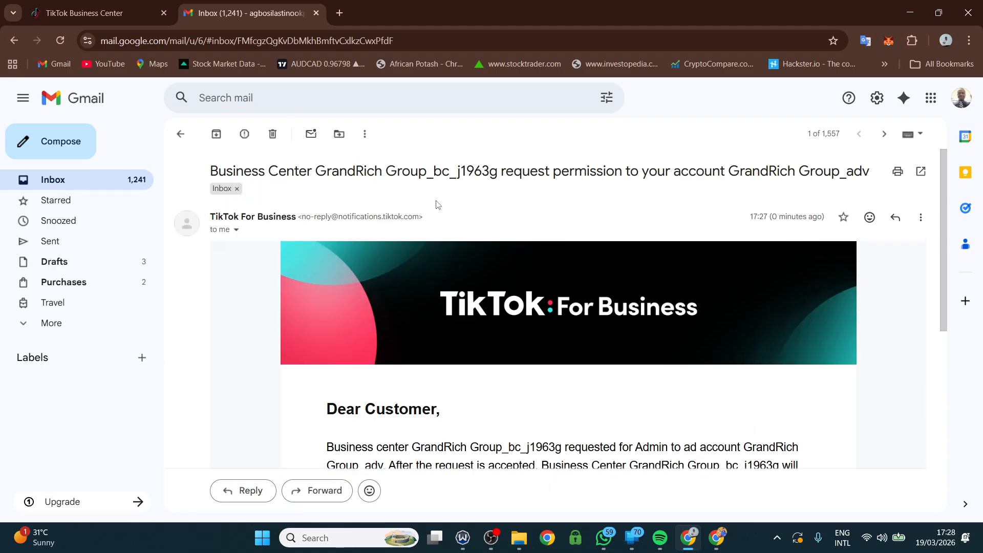
Follow the email's acceptance link and accept the Admin permission request for GrandRich Group_adv
{"action": "scroll", "coordinate": [427, 307], "scroll_direction": "down", "scroll_amount": 5}
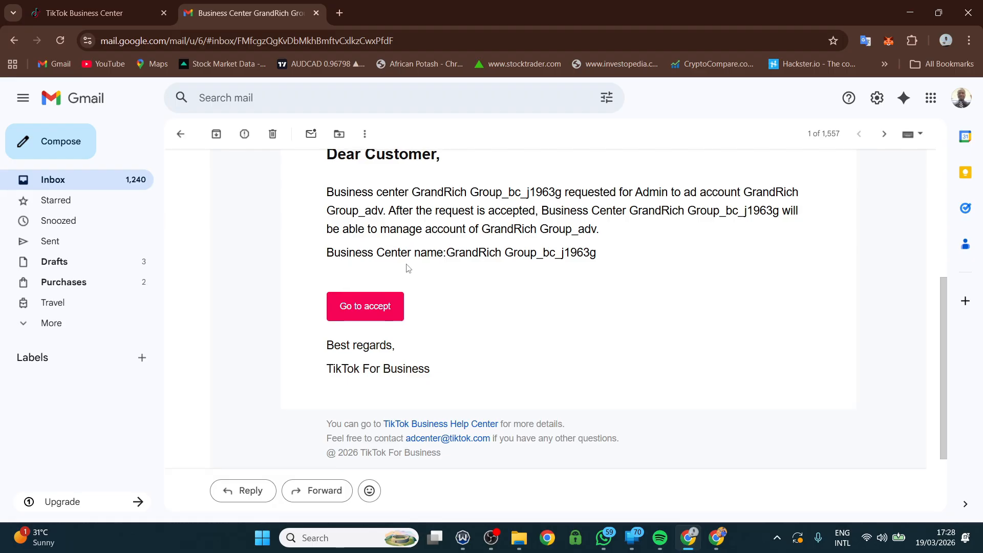
{"action": "scroll", "coordinate": [397, 278], "scroll_direction": "up", "scroll_amount": 4}
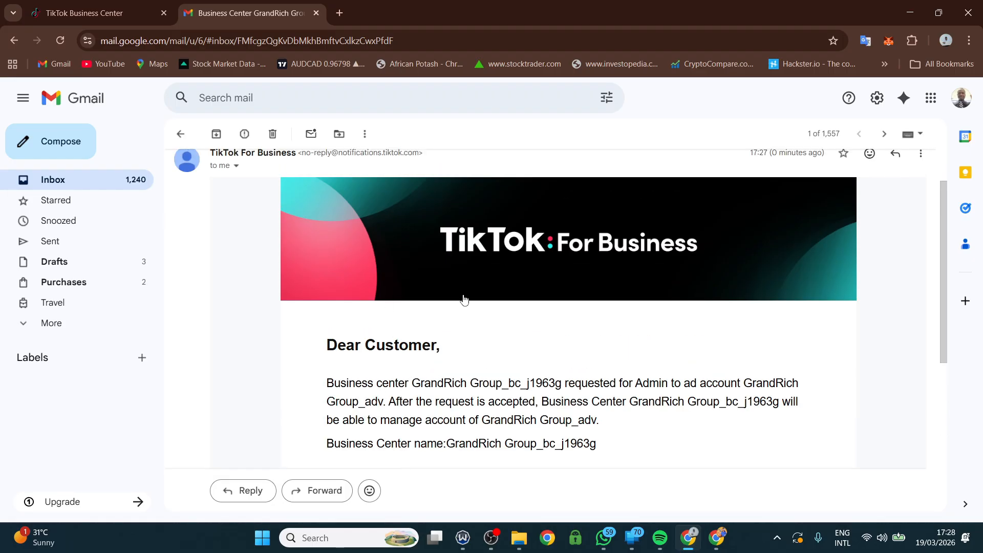
{"action": "scroll", "coordinate": [461, 302], "scroll_direction": "down", "scroll_amount": 3}
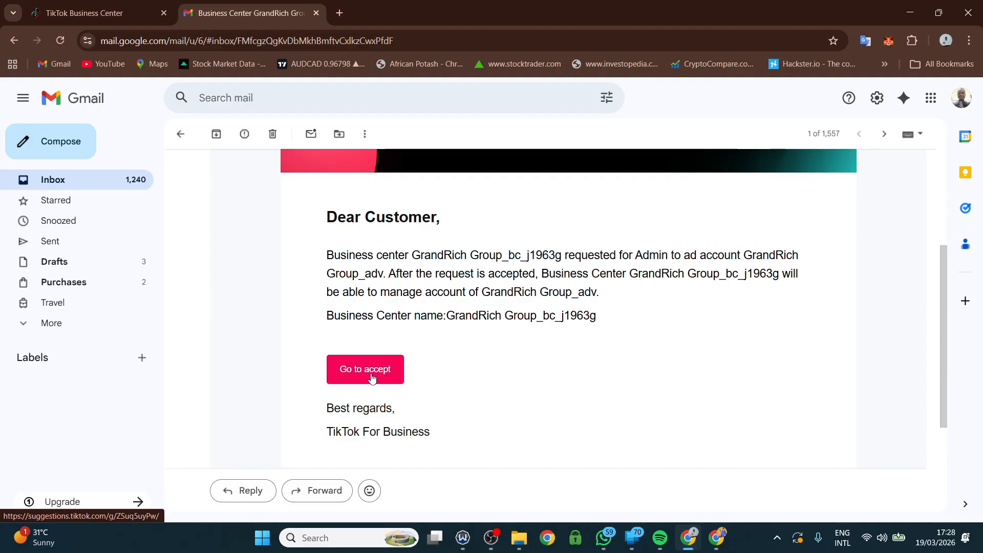
{"action": "left_click", "coordinate": [369, 375]}
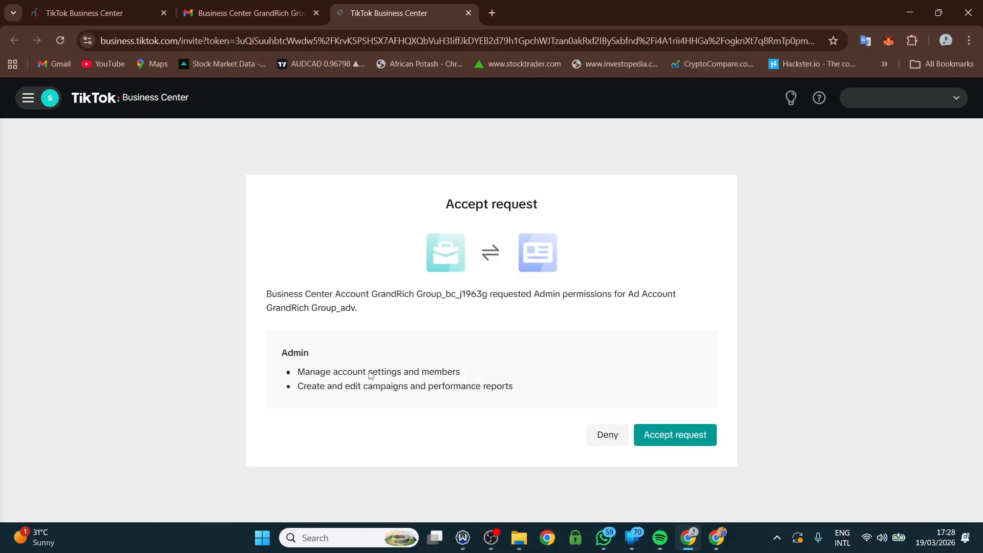
{"action": "left_click", "coordinate": [684, 438]}
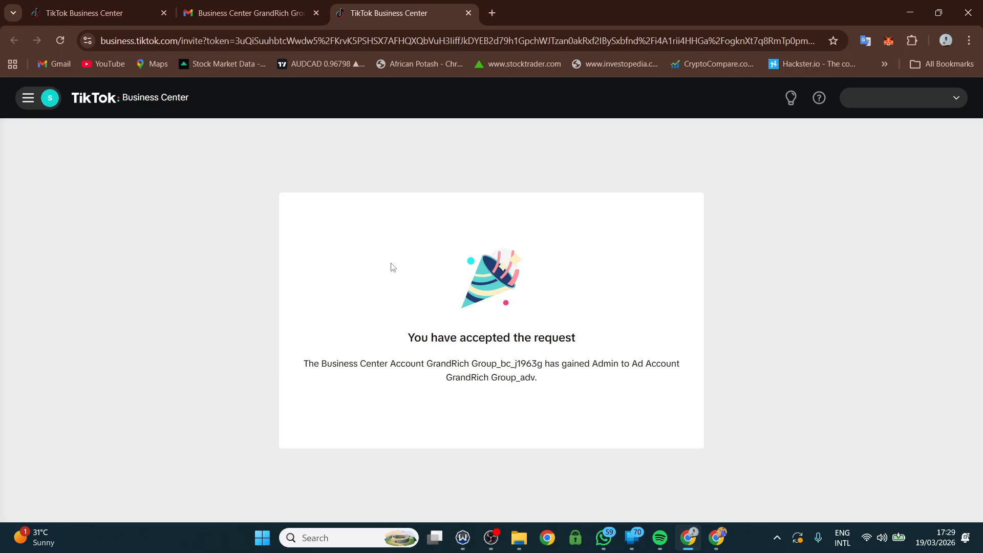
Return to the requesting Business Center window and refresh its advertiser accounts list
{"action": "left_click", "coordinate": [88, 5]}
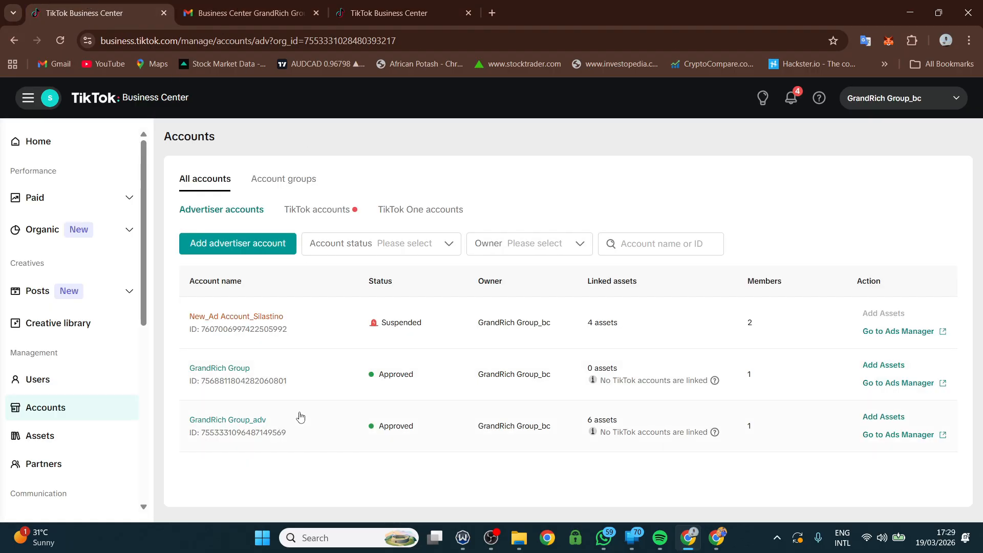
{"action": "mouse_move", "coordinate": [707, 542]}
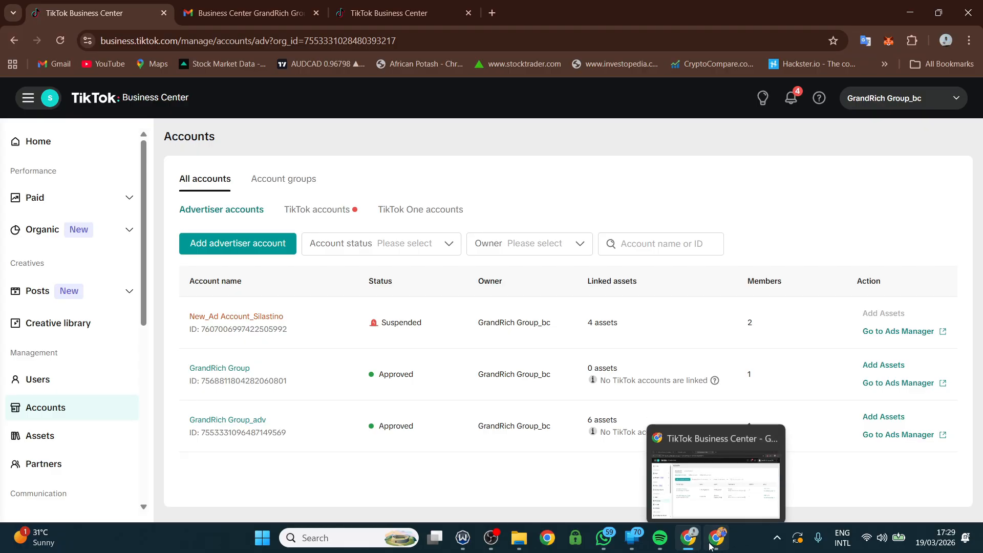
{"action": "left_click", "coordinate": [716, 499]}
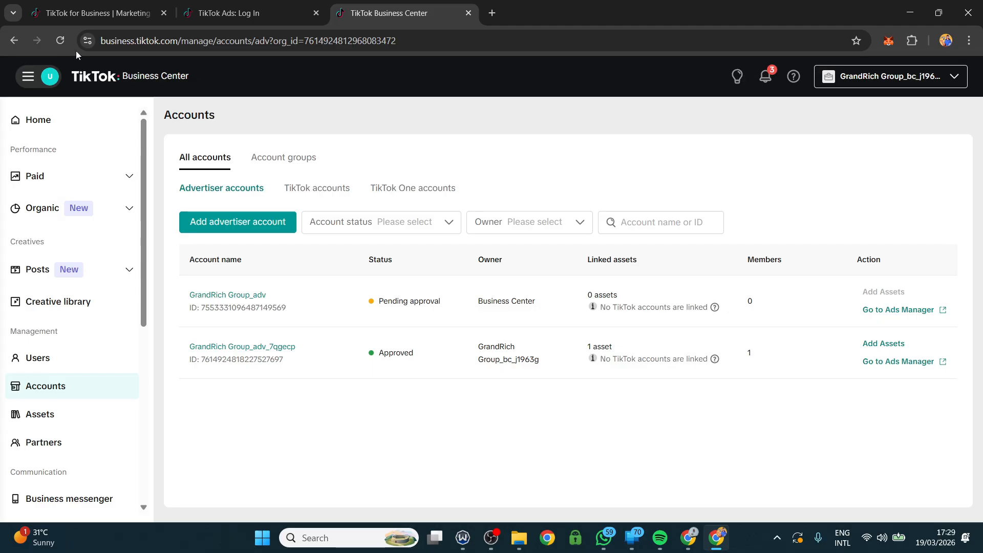
{"action": "left_click", "coordinate": [59, 42]}
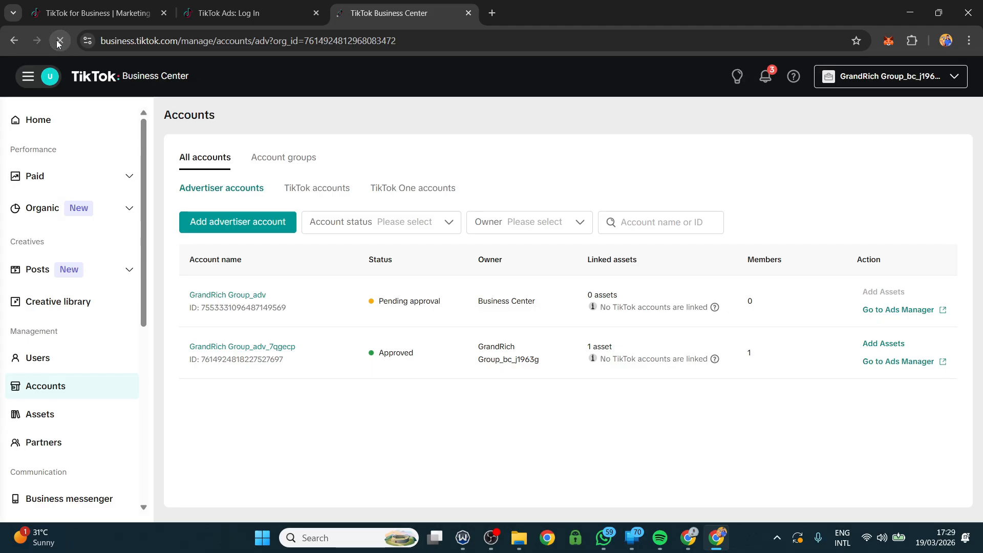